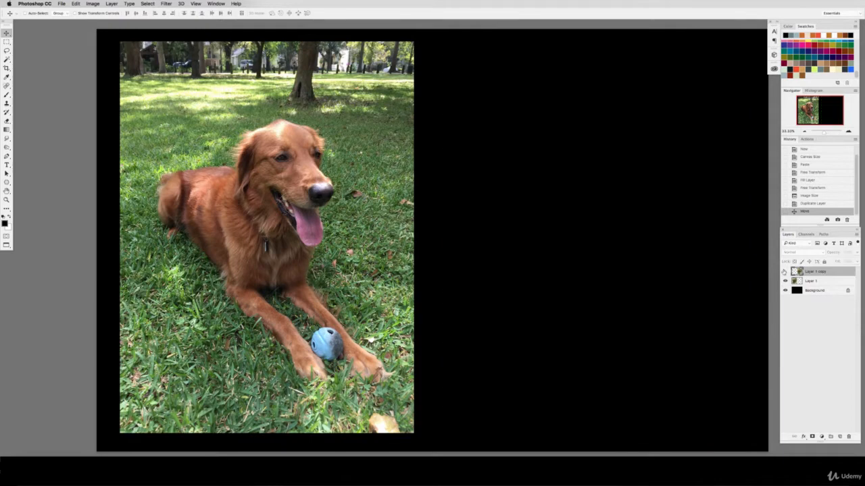
- Toggle the visibility of Layer 1 copy and leave the duplicated dog photo showing
left_click(785, 271)
left_click(785, 271)
left_click(785, 271)
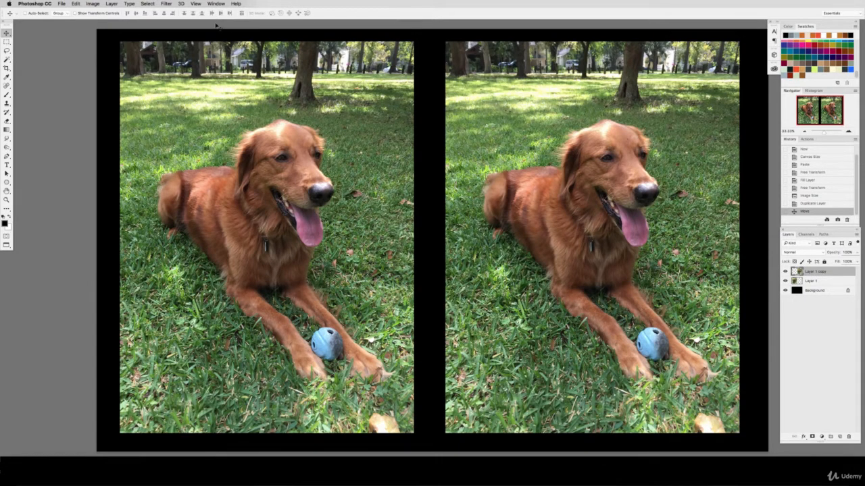
- Apply a Gaussian Blur with a radius of about 50 pixels to Layer 1 copy, previewing a weaker blur first
left_click(165, 4)
mouse_move(186, 84)
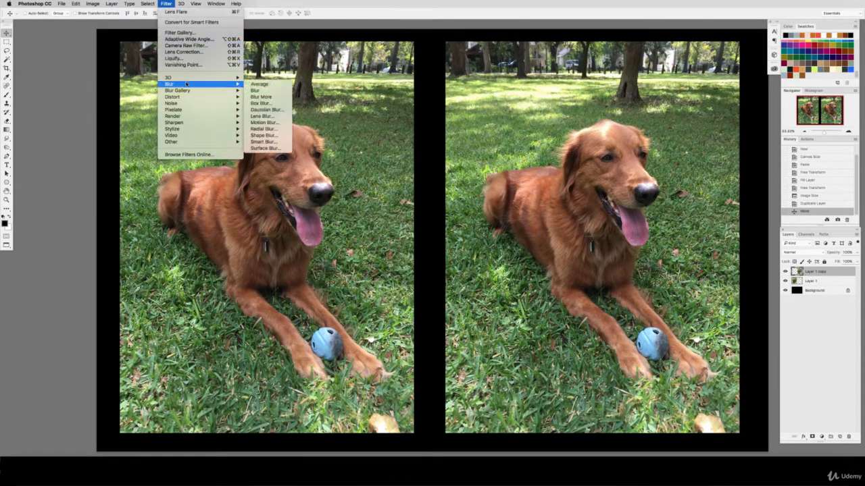
left_click(275, 110)
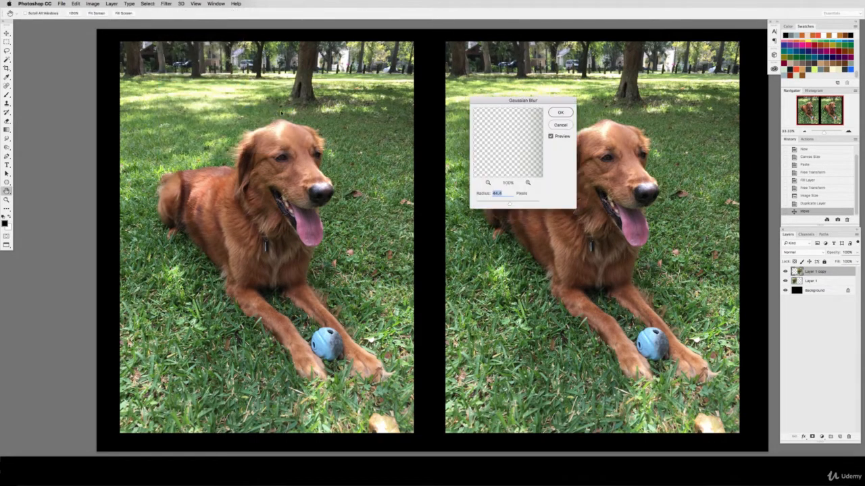
left_click_drag(536, 102, 315, 113)
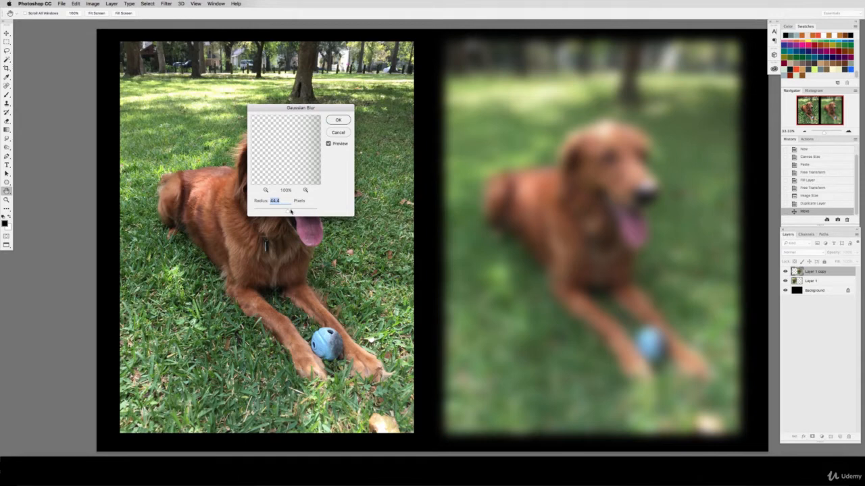
left_click_drag(294, 212, 272, 212)
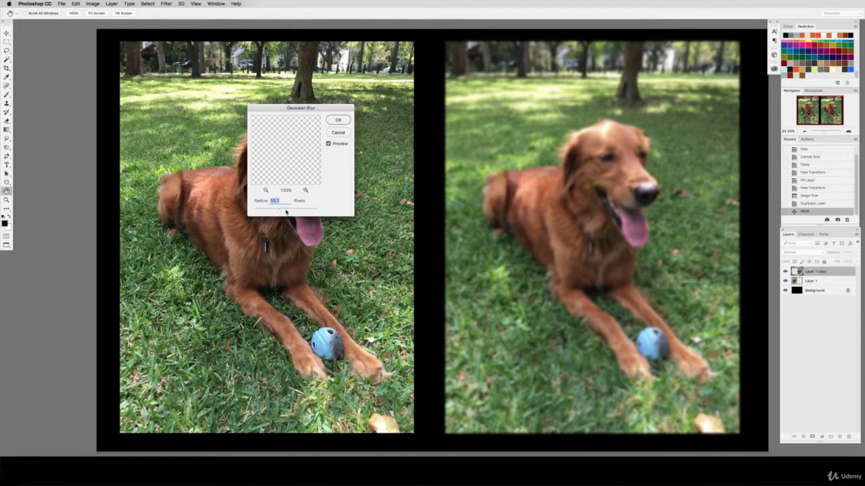
left_click_drag(285, 211, 295, 211)
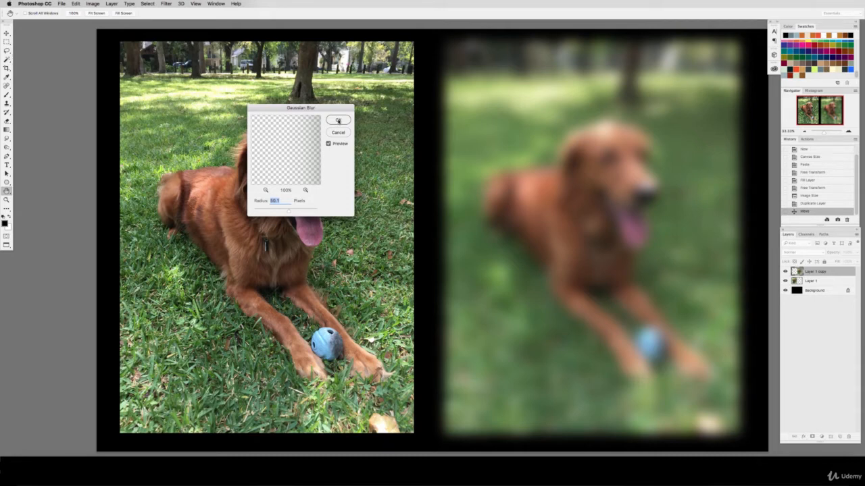
left_click(338, 120)
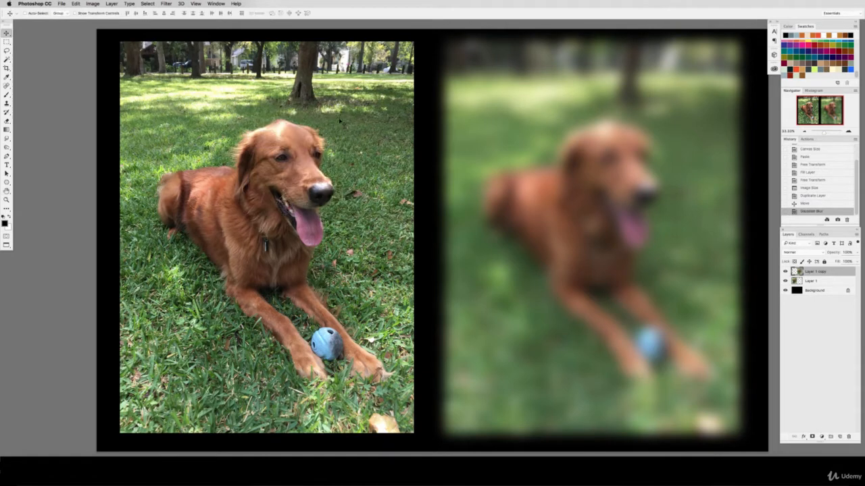
- Toggle the blurred Layer 1 copy to compare it, and leave it hidden
left_click(785, 271)
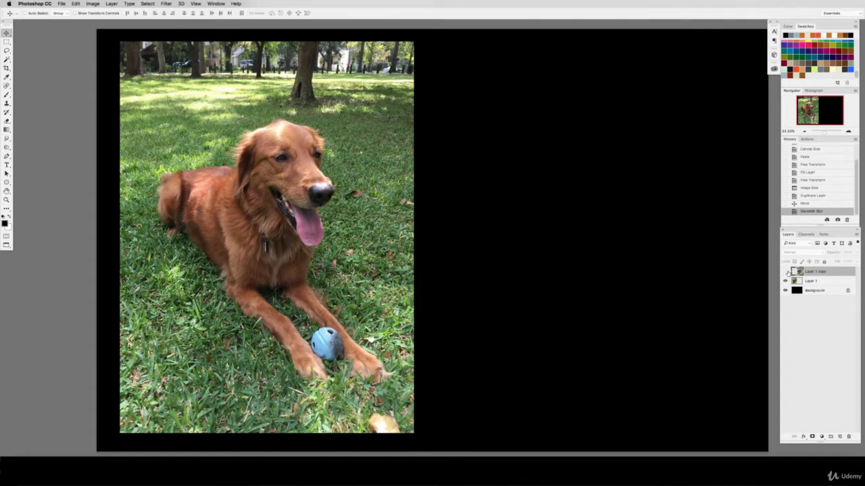
left_click(785, 272)
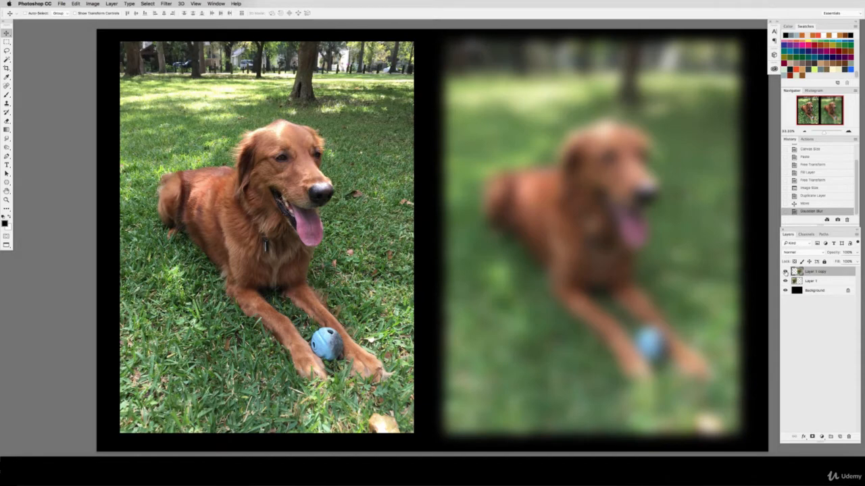
left_click(785, 272)
- Duplicate Layer 1 and move the new copy onto the empty black area beside the original photo
left_click_drag(800, 281, 840, 436)
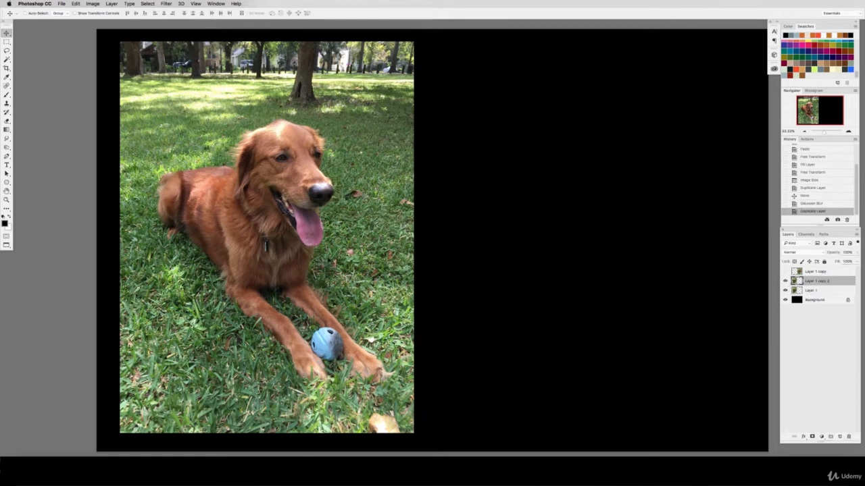
left_click_drag(245, 257, 567, 271)
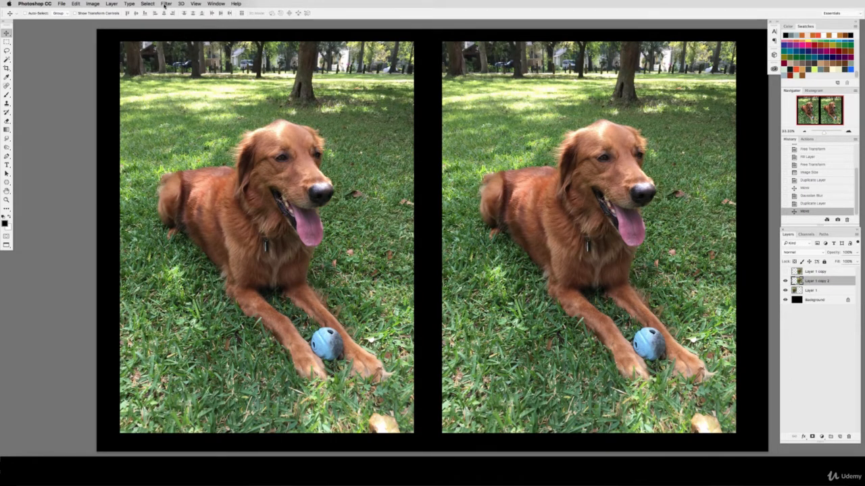
- Open the Filter Gallery for the new copy, try Artistic filters such as Dry Brush, Cutout and Film Grain, and choose Paint Daubs
left_click(165, 5)
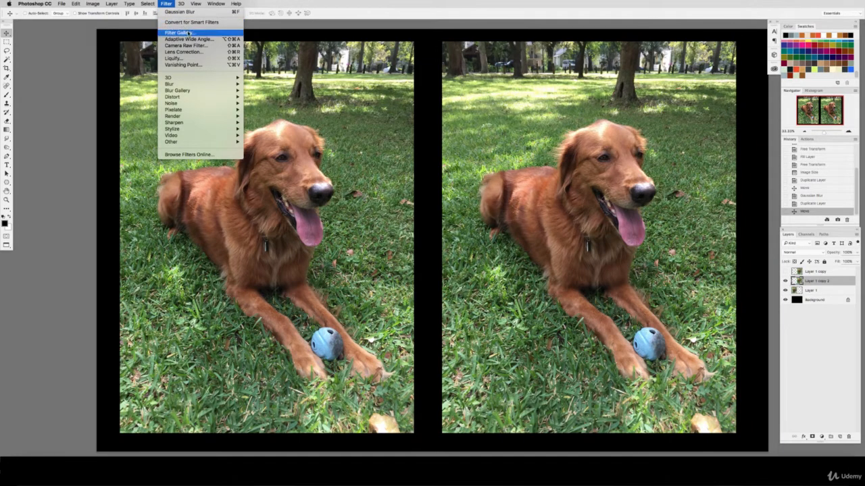
left_click(177, 34)
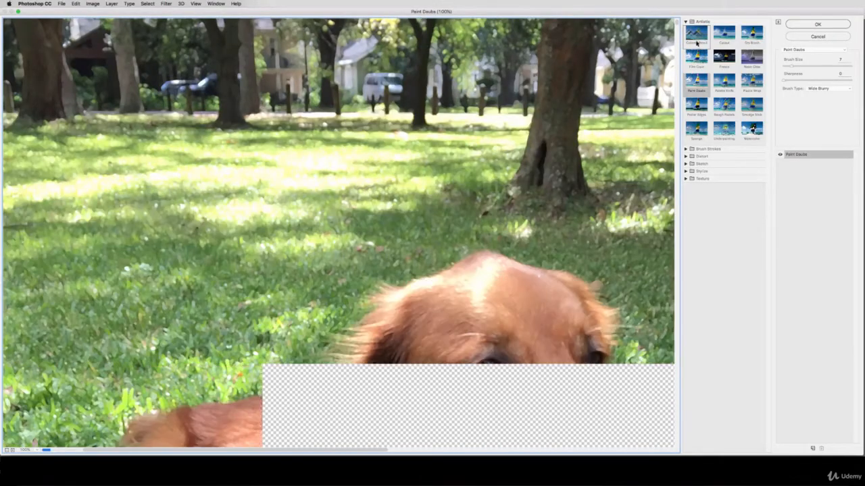
left_click(723, 34)
left_click(752, 57)
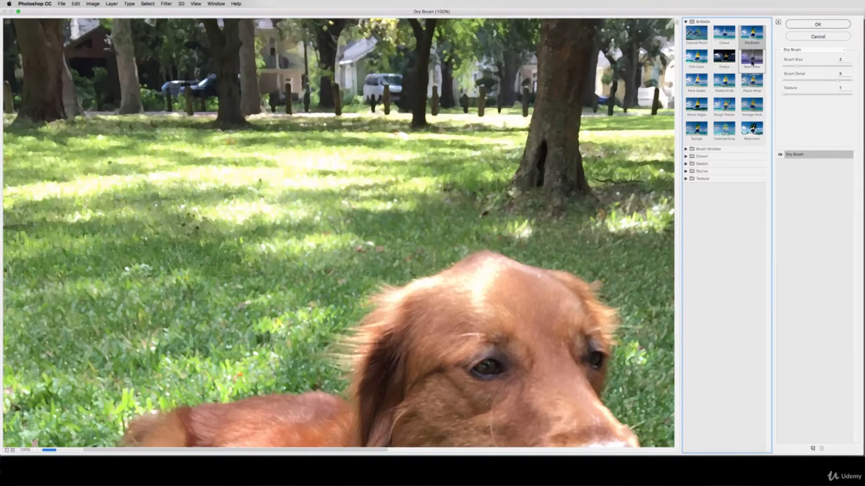
left_click(697, 81)
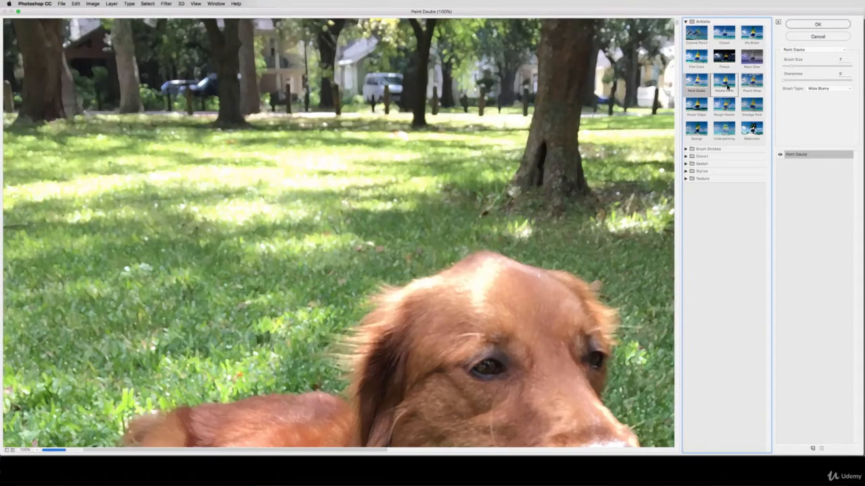
left_click(700, 64)
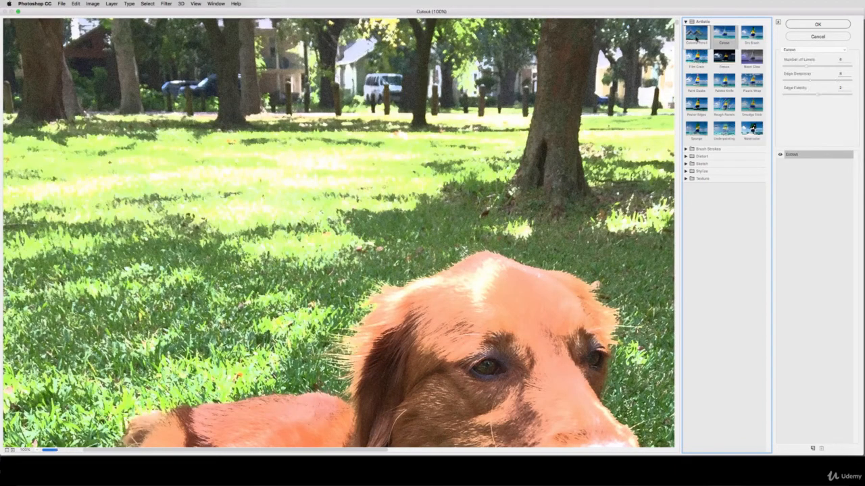
left_click(697, 33)
left_click(696, 58)
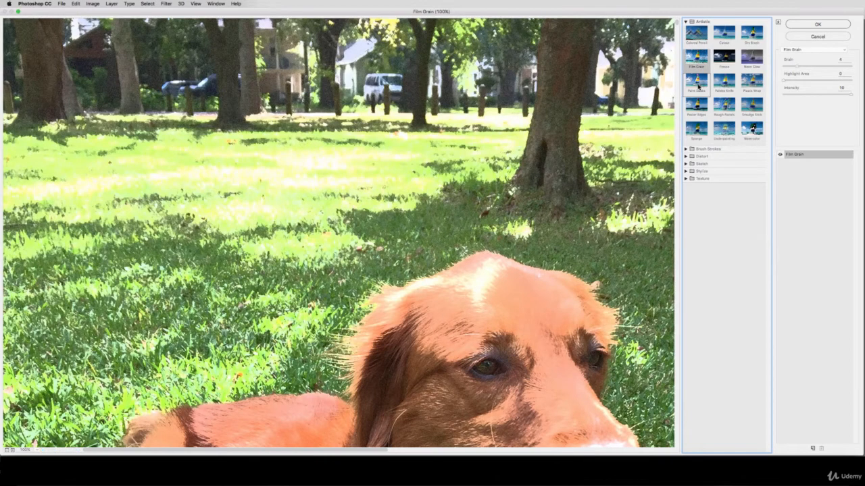
left_click(699, 86)
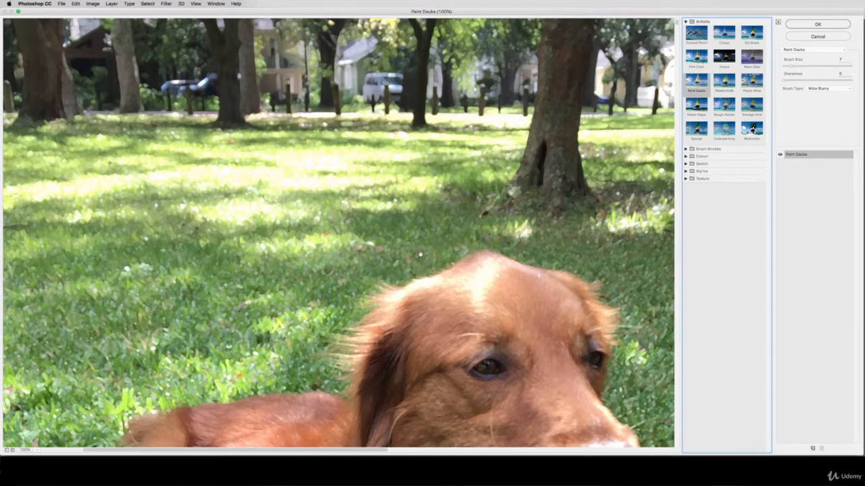
- Examine the Paint Daubs effect on the dog's head, fur and surrounding grass in the filter preview
left_click_drag(415, 268, 433, 192)
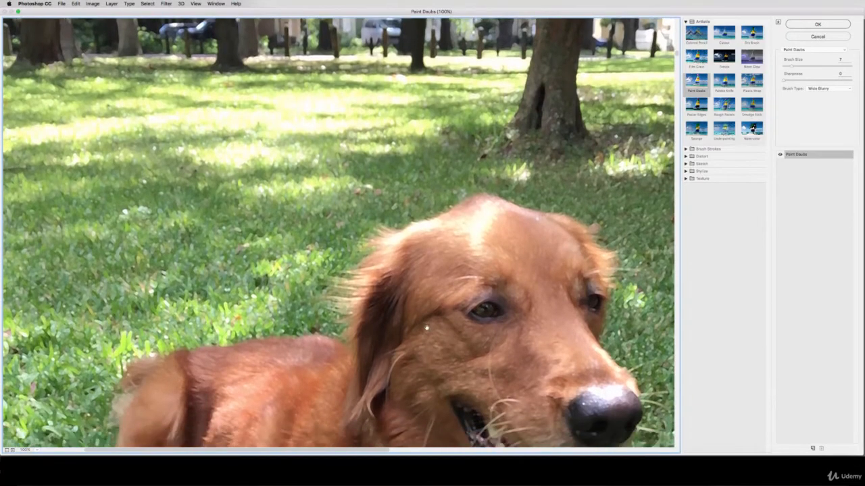
left_click_drag(426, 327, 426, 216)
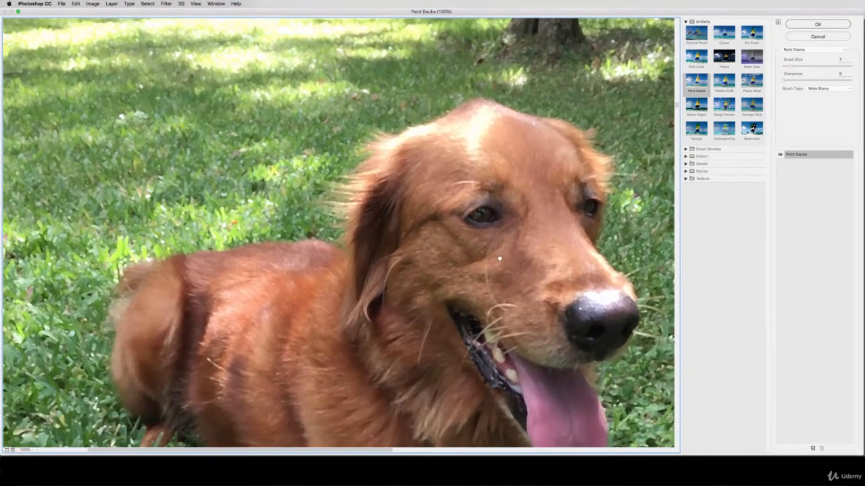
mouse_move(500, 254)
left_mouse_down()
mouse_move(499, 203)
mouse_move(483, 183)
mouse_move(496, 181)
mouse_move(493, 225)
left_mouse_up()
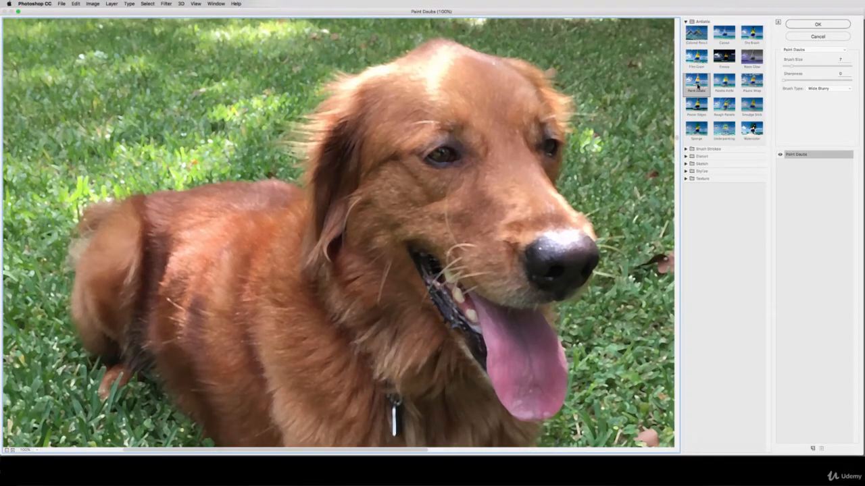
left_click(697, 87)
mouse_move(446, 159)
left_mouse_down()
mouse_move(439, 261)
mouse_move(392, 331)
mouse_move(481, 291)
mouse_move(490, 228)
left_mouse_up()
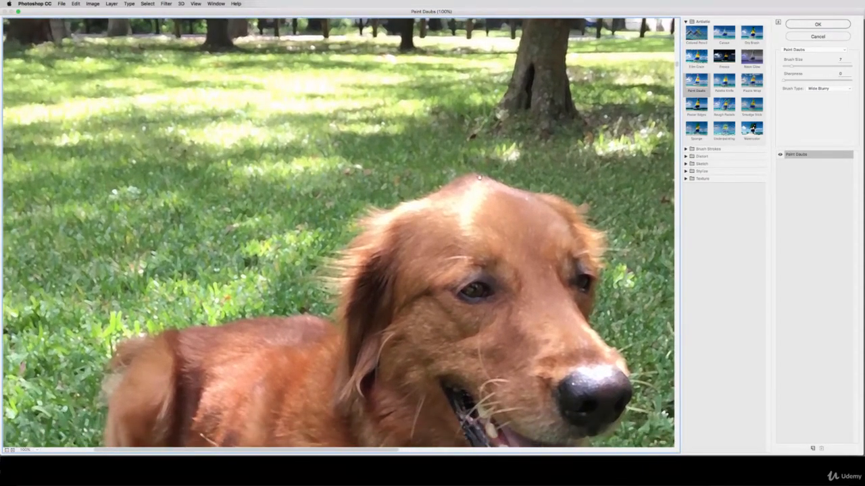
left_click_drag(365, 189, 335, 271)
mouse_move(444, 256)
left_mouse_down()
mouse_move(425, 160)
mouse_move(435, 180)
mouse_move(434, 157)
left_mouse_up()
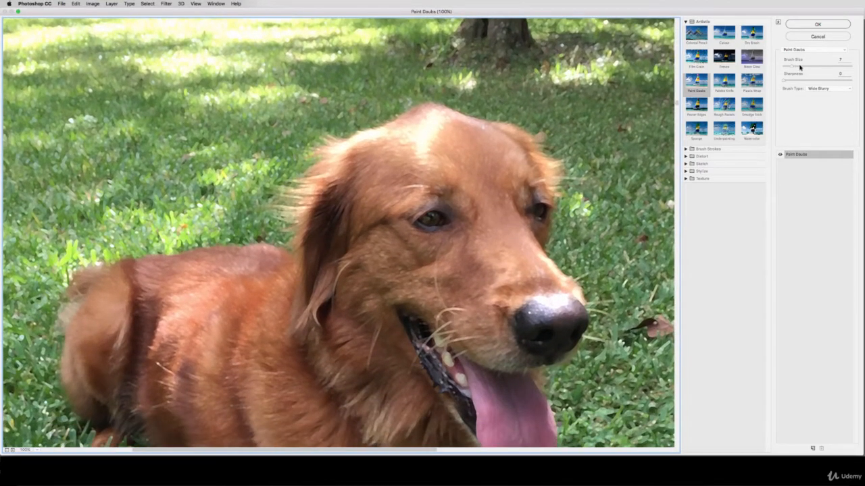
- Try several Paint Daubs brush sizes and settle on 14, checking the effect on the dog's face
left_click_drag(800, 66, 803, 69)
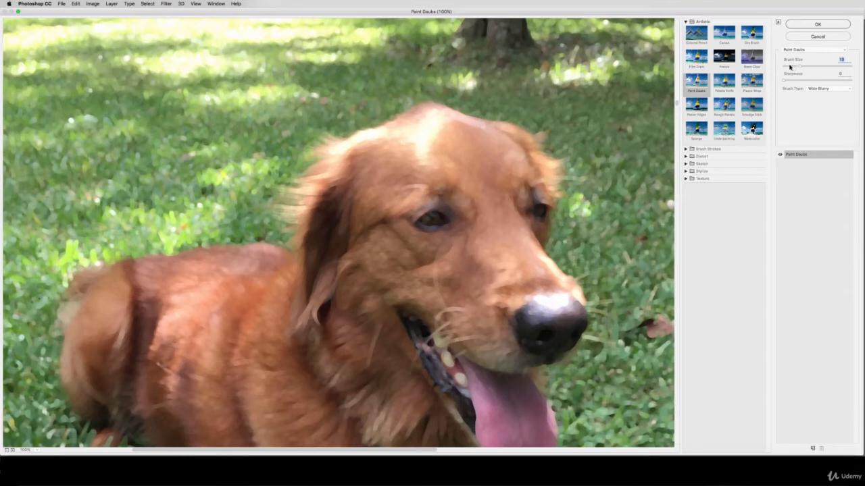
left_click_drag(790, 68, 815, 67)
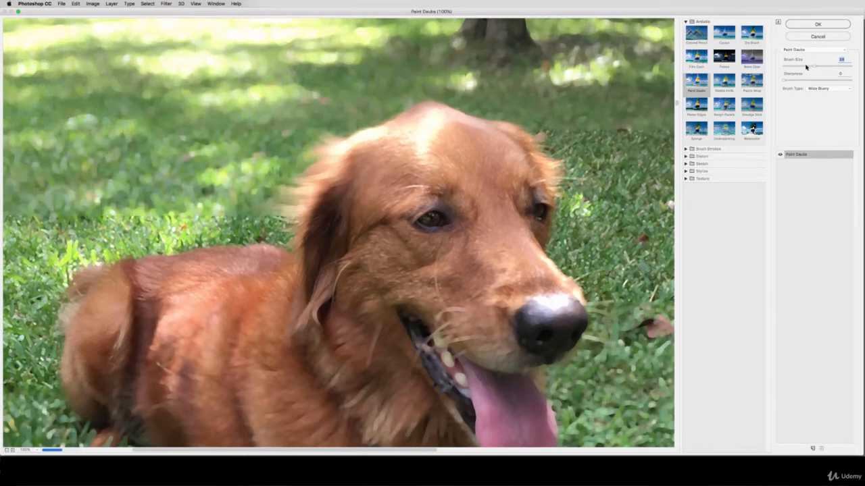
left_click(799, 67)
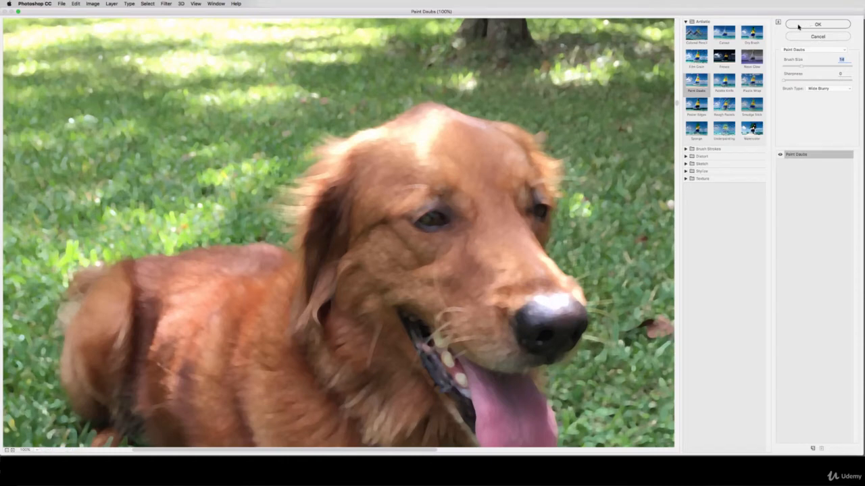
left_click_drag(485, 160, 475, 198)
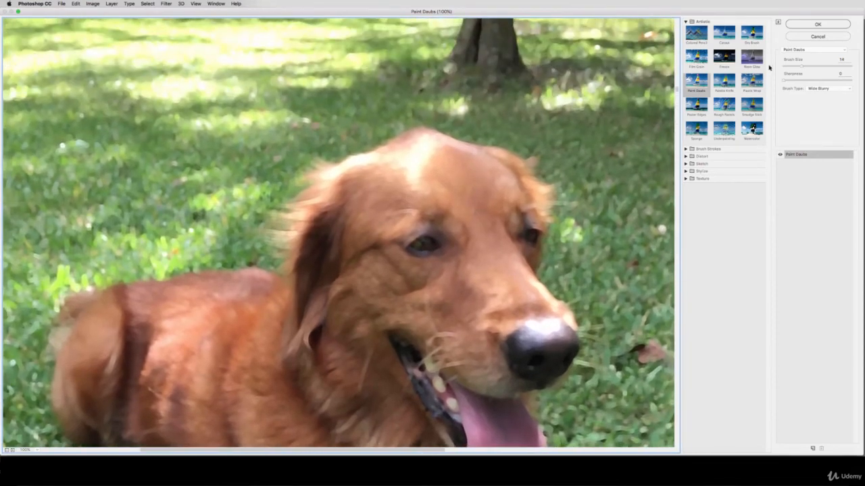
- Try a higher sharpness, return it to 0, keep the Wide Blurry brush type, and apply the Paint Daubs filter
left_click(796, 81)
left_click_drag(797, 81, 775, 81)
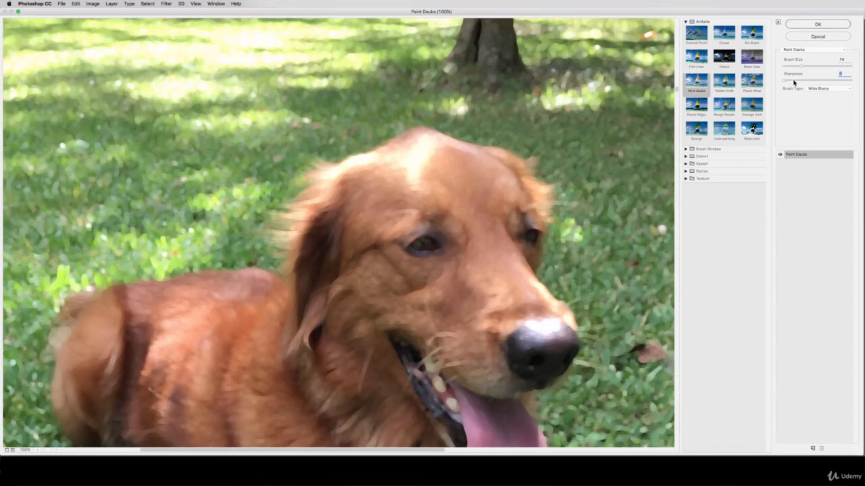
left_click(824, 89)
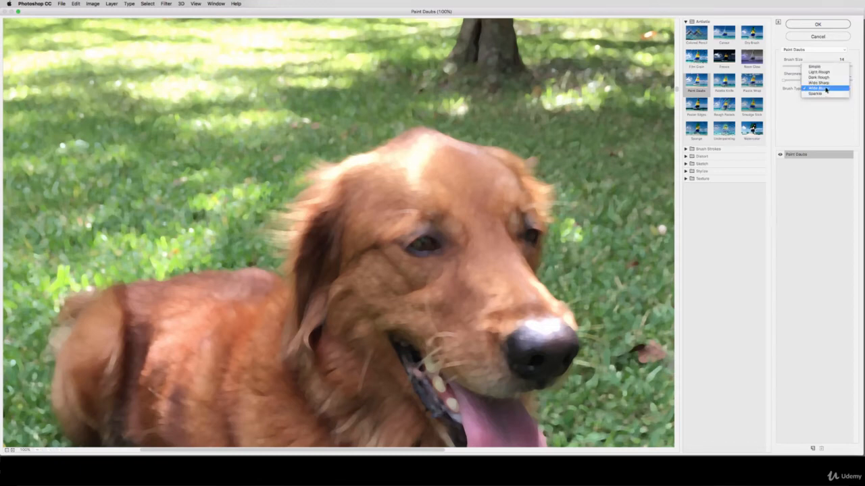
left_click(826, 89)
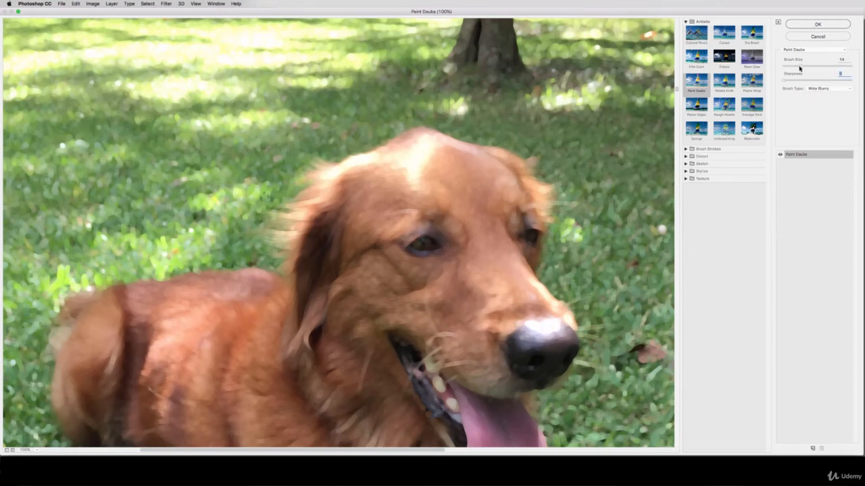
left_click(805, 25)
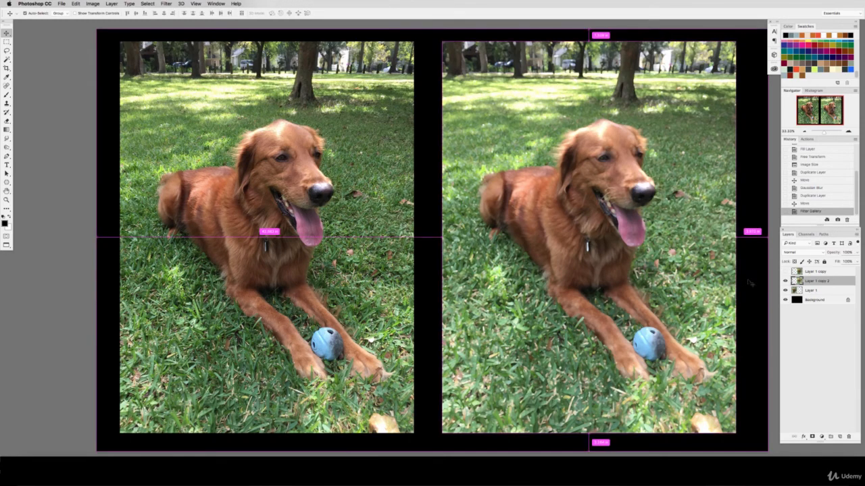
- Compare the photo copy with and without Paint Daubs by repeatedly undoing and restoring the filter
key("super+z")
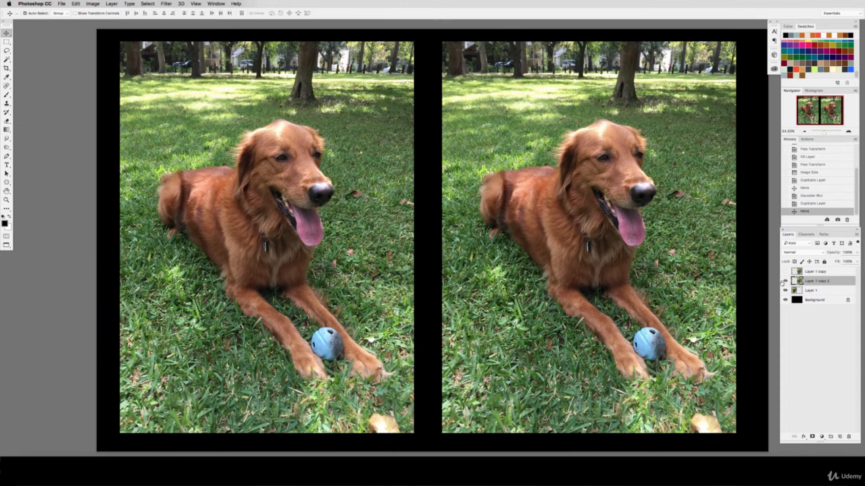
left_click(784, 281)
left_click(784, 281)
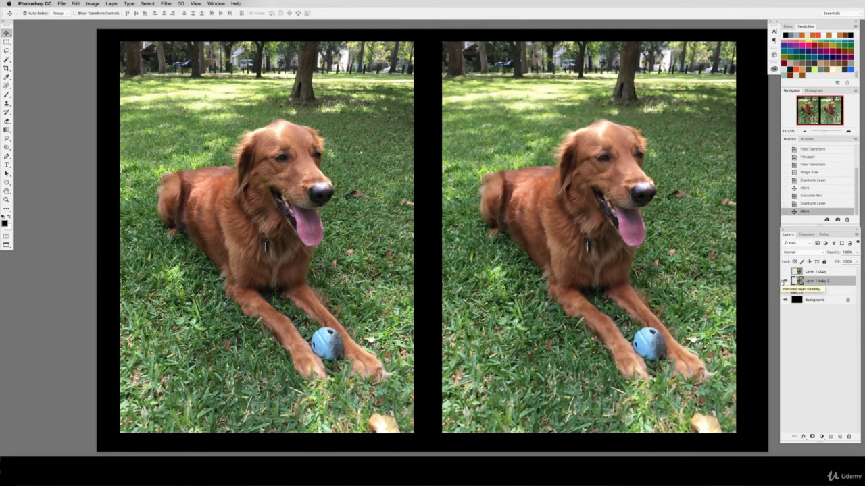
key("super+z")
key("super+z")
key("super+z")
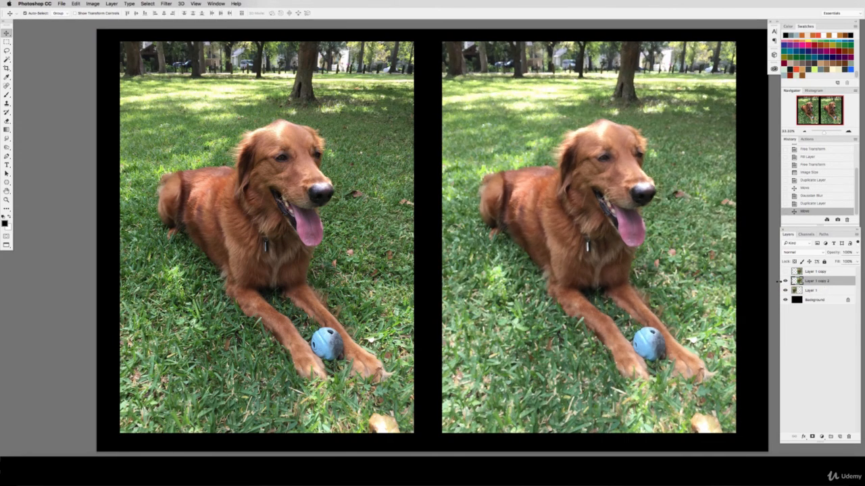